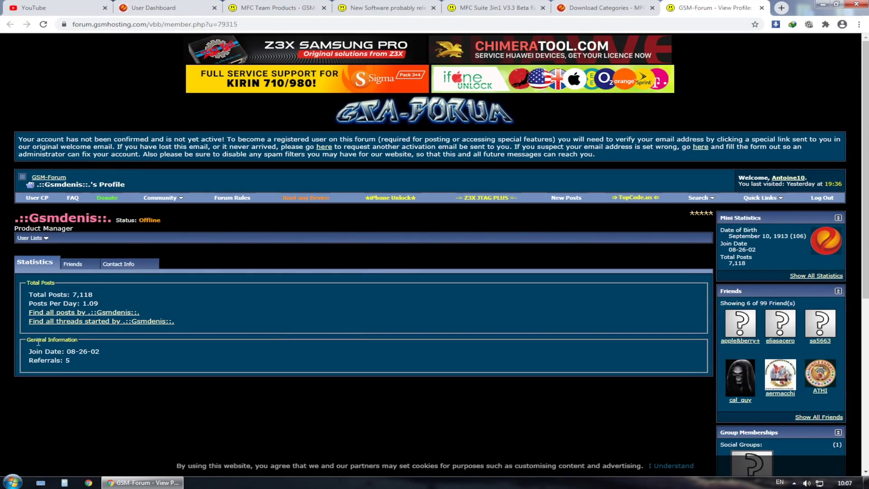
Find the MFC Suite 3in1 V3.3 Beta forum announcement and open its support page link in a new tab
{"action": "left_click", "coordinate": [572, 8]}
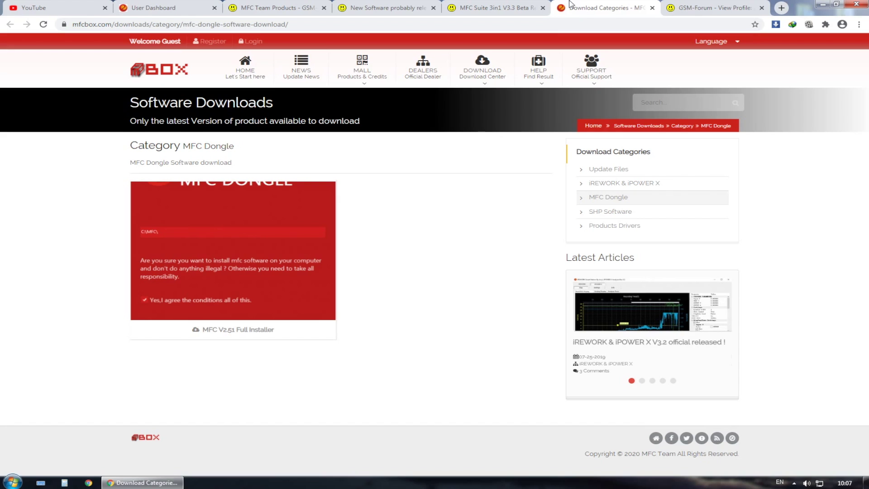
{"action": "left_click", "coordinate": [715, 8]}
{"action": "left_click", "coordinate": [502, 8]}
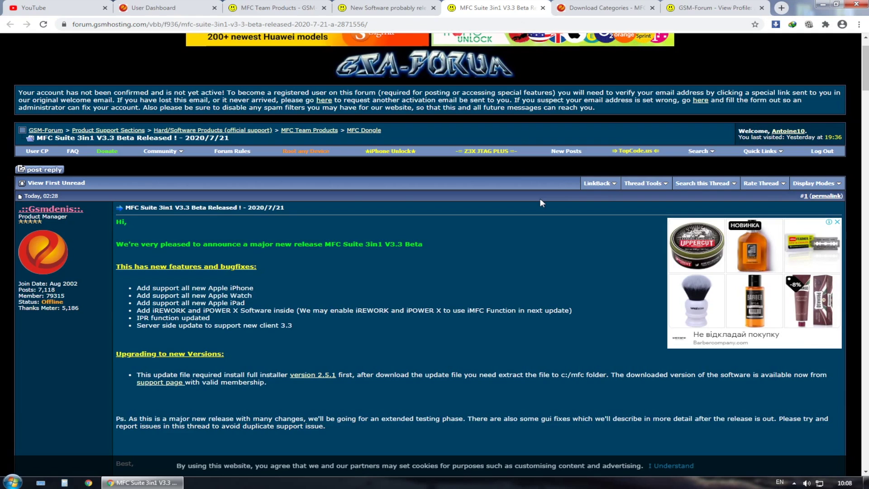
{"action": "scroll", "coordinate": [539, 198], "scroll_direction": "down", "scroll_amount": 4}
{"action": "right_click", "coordinate": [172, 197]}
{"action": "left_click", "coordinate": [181, 202]}
{"action": "left_click", "coordinate": [520, 7]}
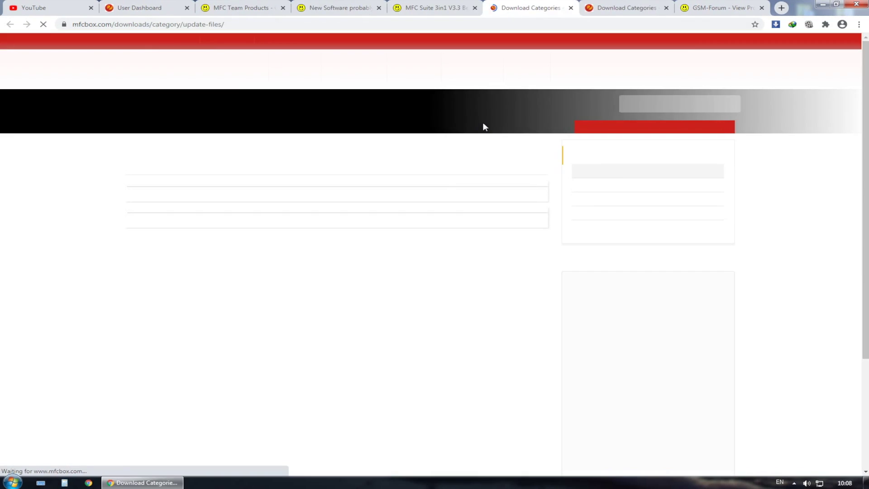
Open the MFC Suite 3 in 1 Version 3.3 Beta page from the list of update files
{"action": "scroll", "coordinate": [475, 141], "scroll_direction": "down", "scroll_amount": 2}
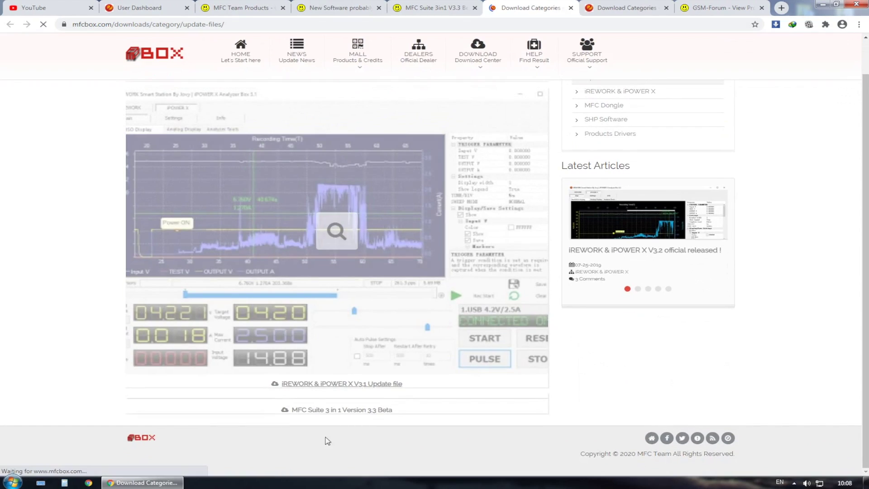
{"action": "scroll", "coordinate": [350, 412], "scroll_direction": "down", "scroll_amount": 6}
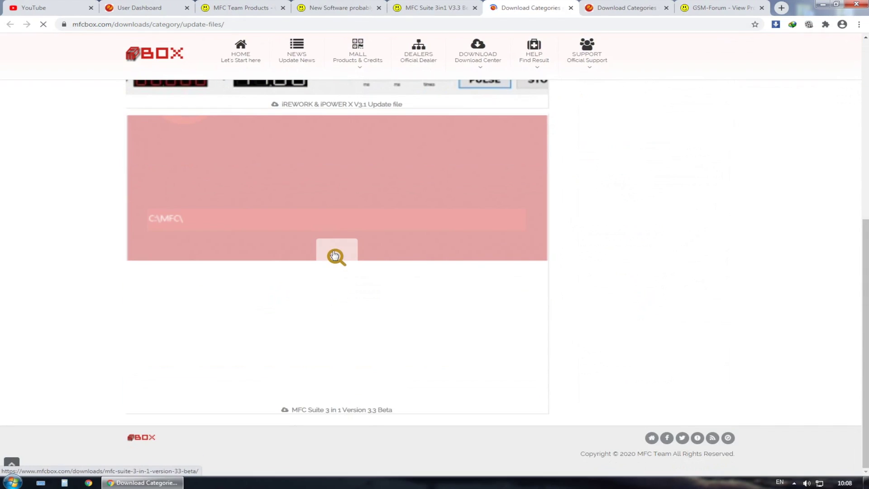
{"action": "left_click", "coordinate": [335, 256]}
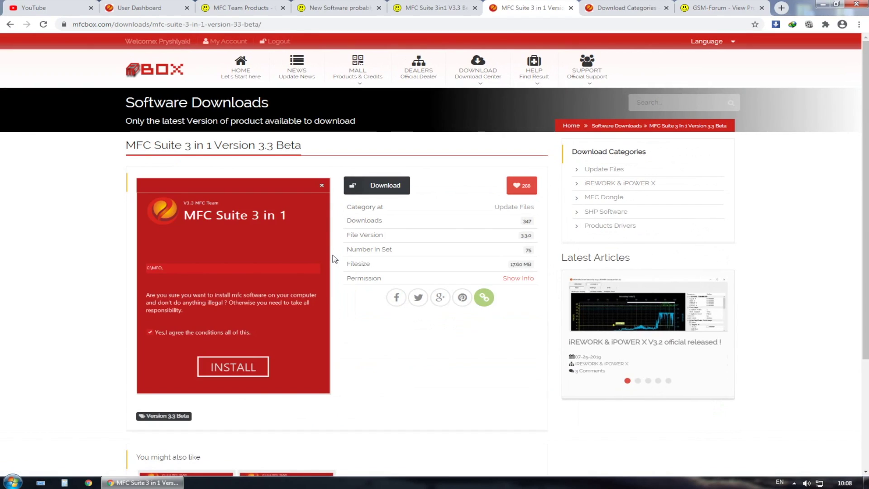
Try to download the MFC Suite 3.3 Beta archive through the download manager
{"action": "left_click", "coordinate": [376, 186]}
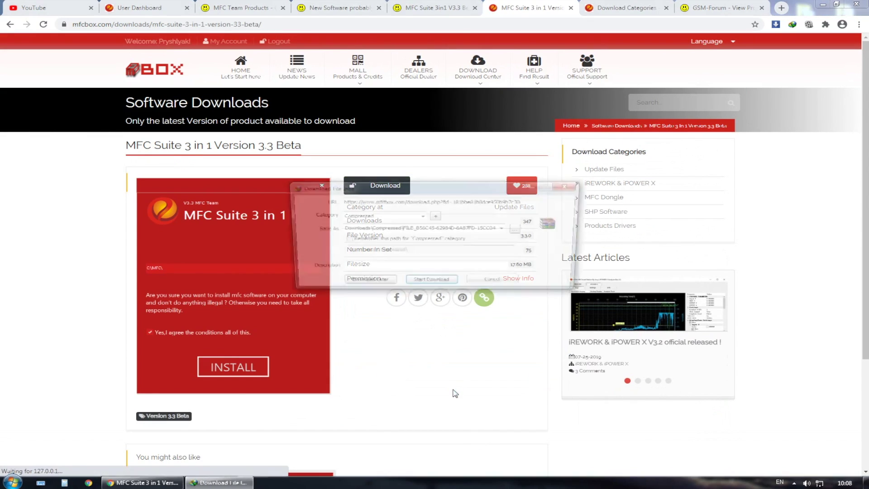
{"action": "left_click", "coordinate": [432, 285]}
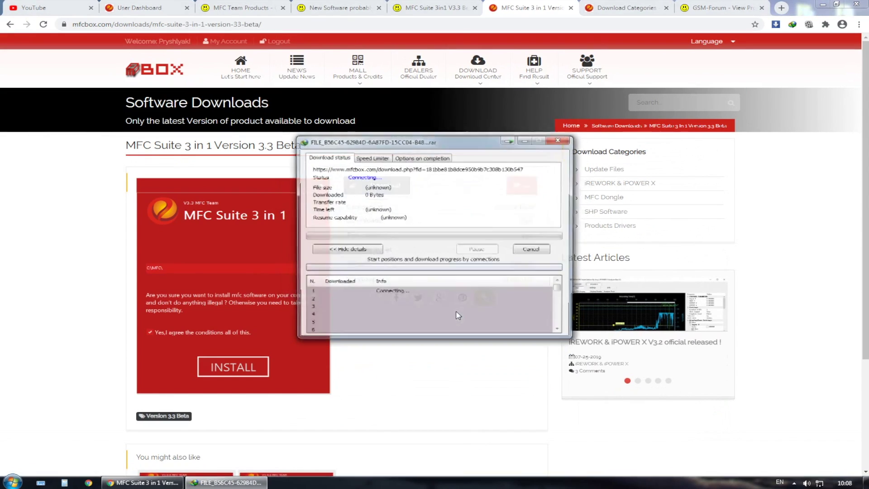
{"action": "left_click", "coordinate": [532, 290]}
Copy the download page address, load it in Firefox to check access there, and return to Chrome
{"action": "right_click", "coordinate": [280, 25]}
{"action": "left_click", "coordinate": [300, 59]}
{"action": "left_click", "coordinate": [821, 5]}
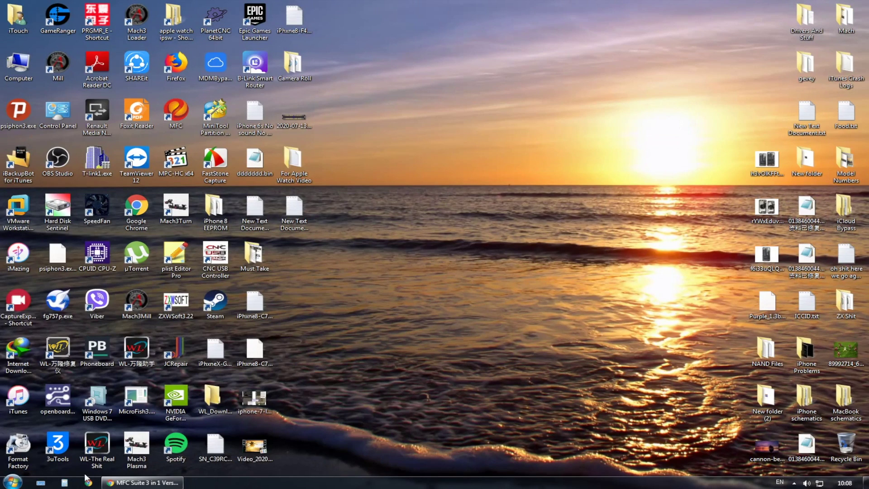
{"action": "double_click", "coordinate": [176, 64]}
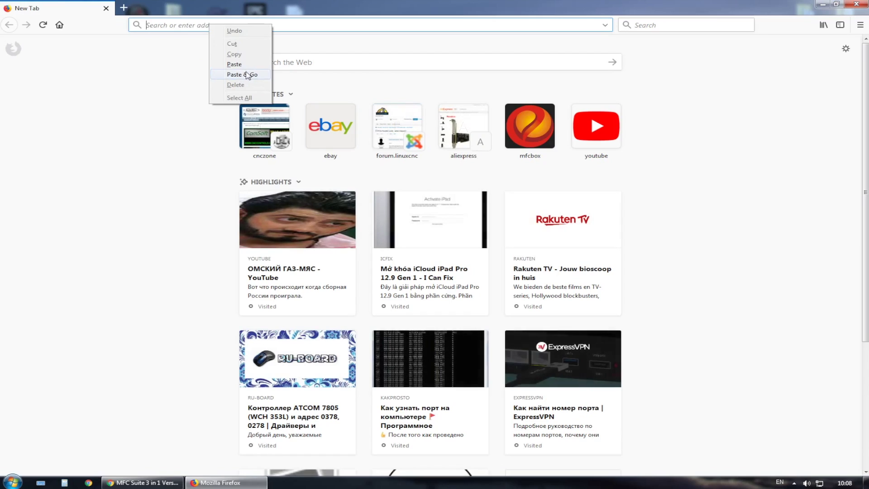
{"action": "left_click", "coordinate": [242, 74]}
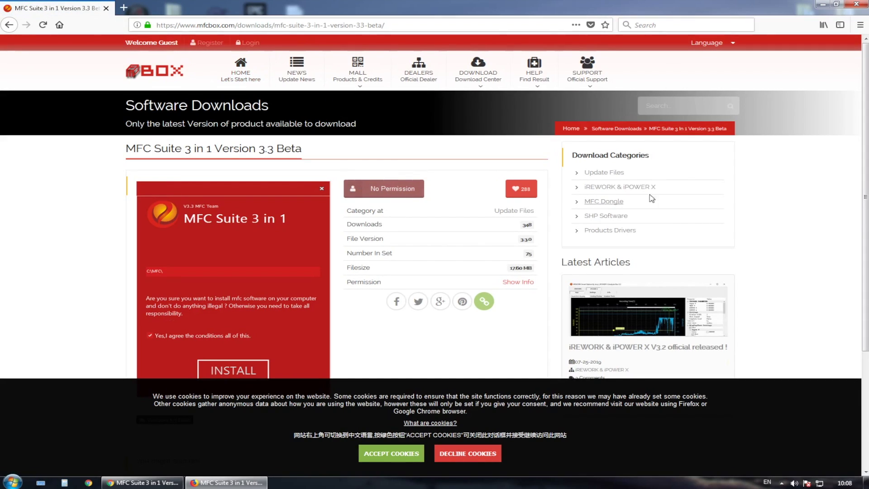
{"action": "left_click", "coordinate": [856, 5]}
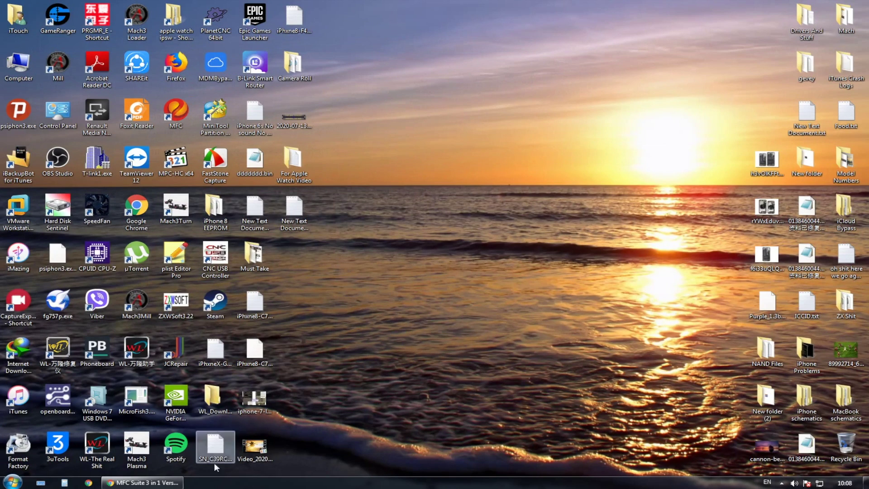
{"action": "left_click", "coordinate": [781, 482]}
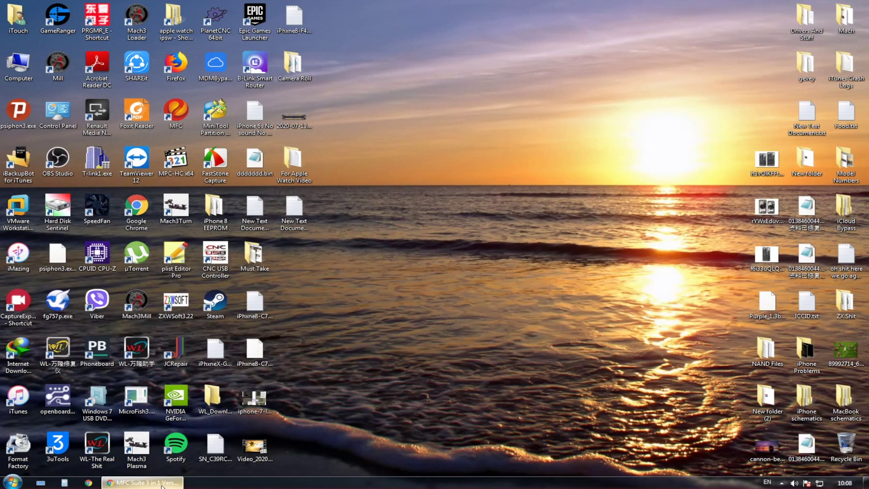
{"action": "left_click", "coordinate": [143, 482]}
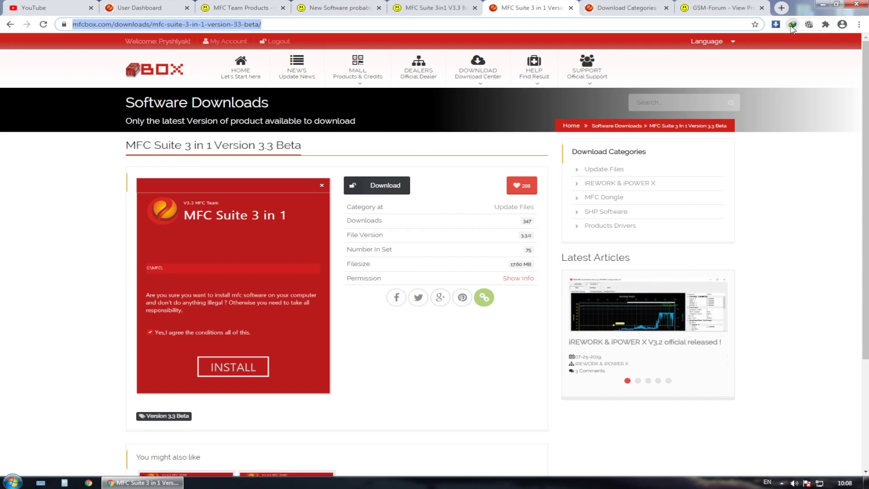
Start the MFC Suite download in an incognito window and review the upgrade instructions in the forum announcement
{"action": "right_click", "coordinate": [394, 191]}
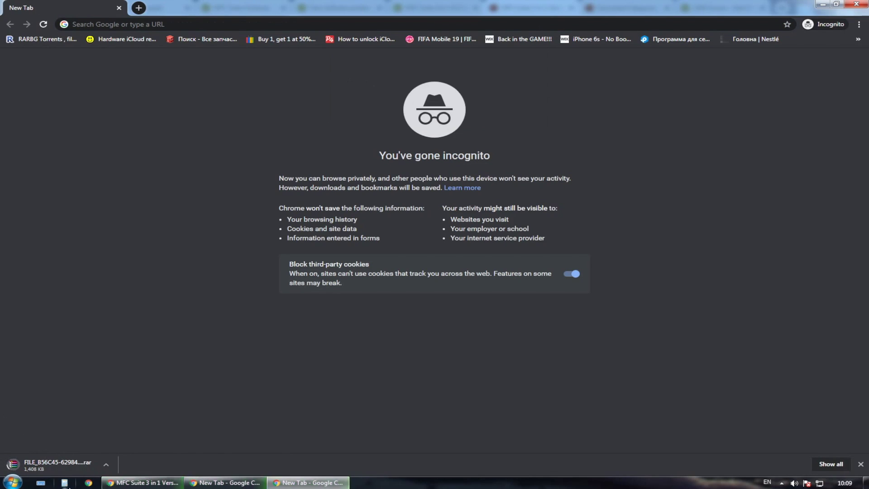
{"action": "left_click", "coordinate": [142, 482]}
{"action": "left_click", "coordinate": [721, 7]}
{"action": "left_click", "coordinate": [435, 8]}
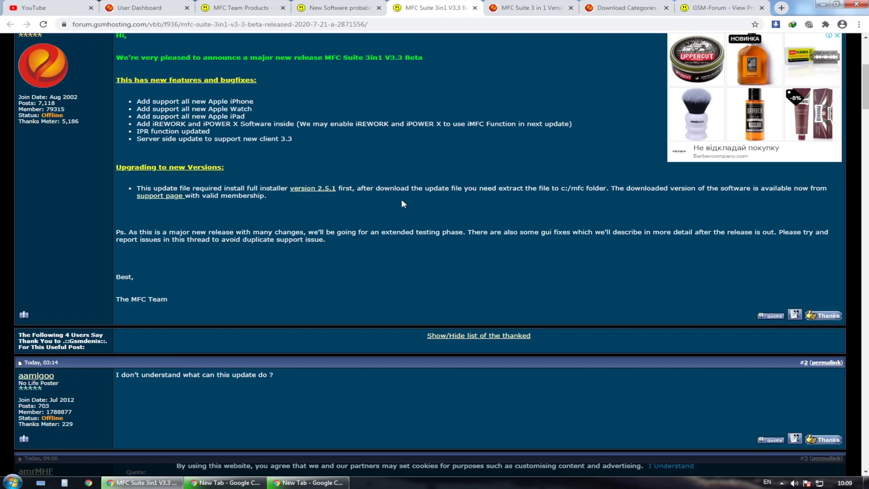
{"action": "scroll", "coordinate": [401, 201], "scroll_direction": "down", "scroll_amount": 8}
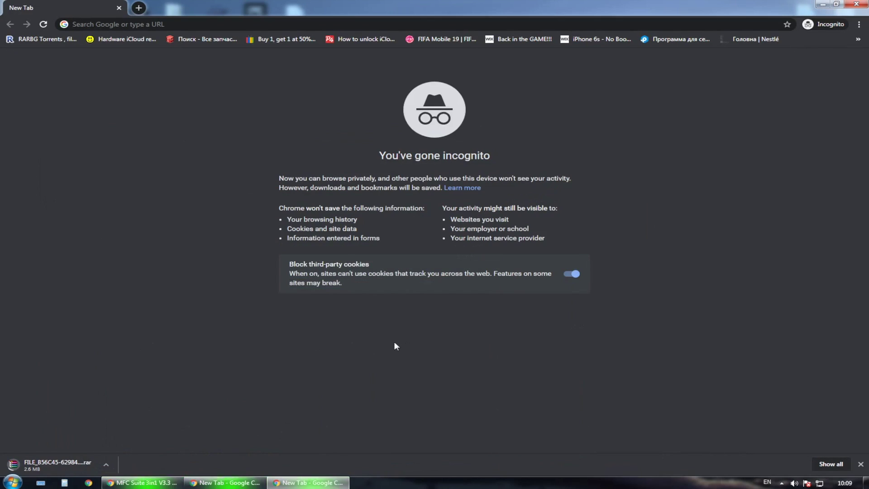
Open the downloads list in the incognito window to check the archive's download progress
{"action": "right_click", "coordinate": [57, 464]}
{"action": "left_click", "coordinate": [229, 482]}
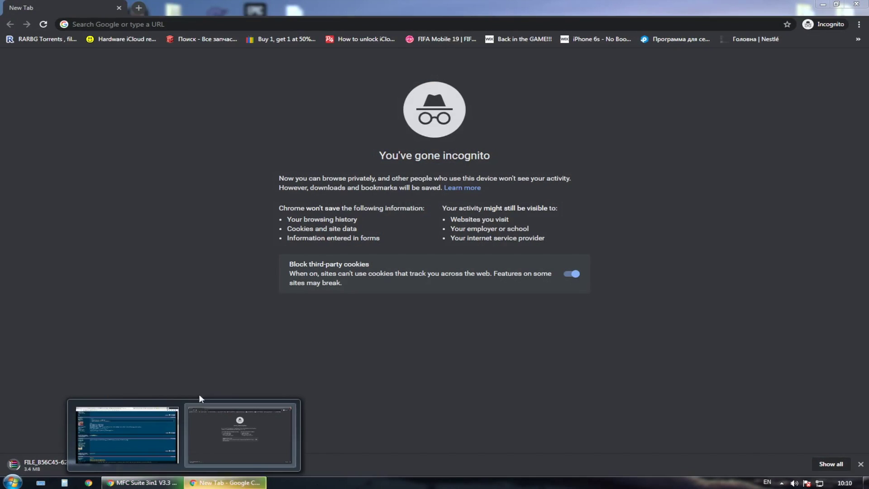
{"action": "left_click", "coordinate": [858, 24]}
{"action": "left_click", "coordinate": [769, 75]}
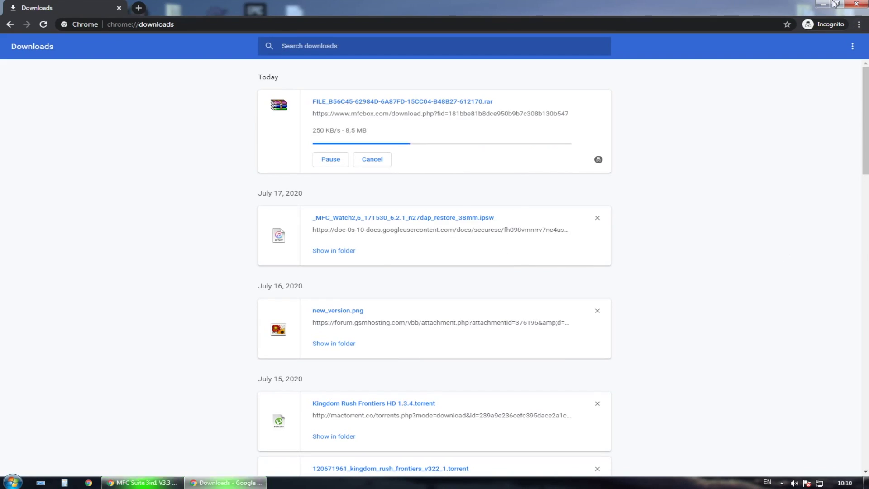
Open the existing MFC installation folder, C:\MFC, in the file explorer
{"action": "left_click", "coordinate": [822, 3]}
{"action": "double_click", "coordinate": [175, 115]}
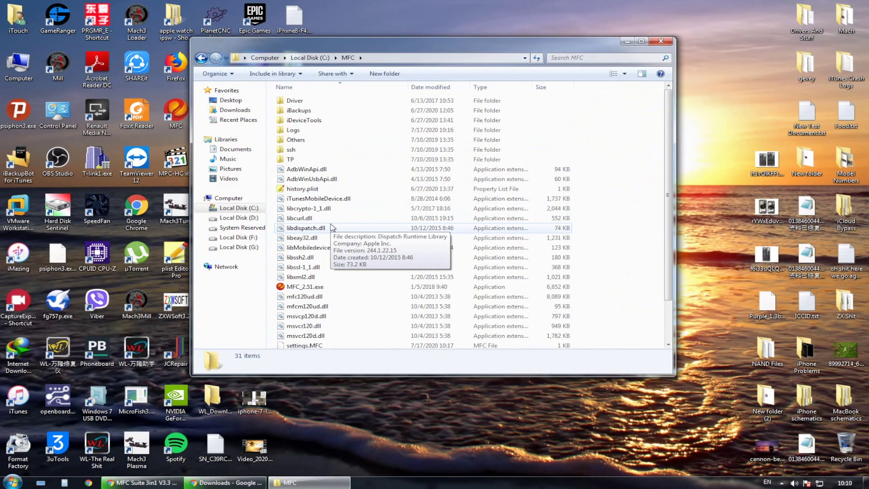
Show the downloaded MFC Suite archive in its folder and examine the files it contains
{"action": "key", "text": "alt+Tab"}
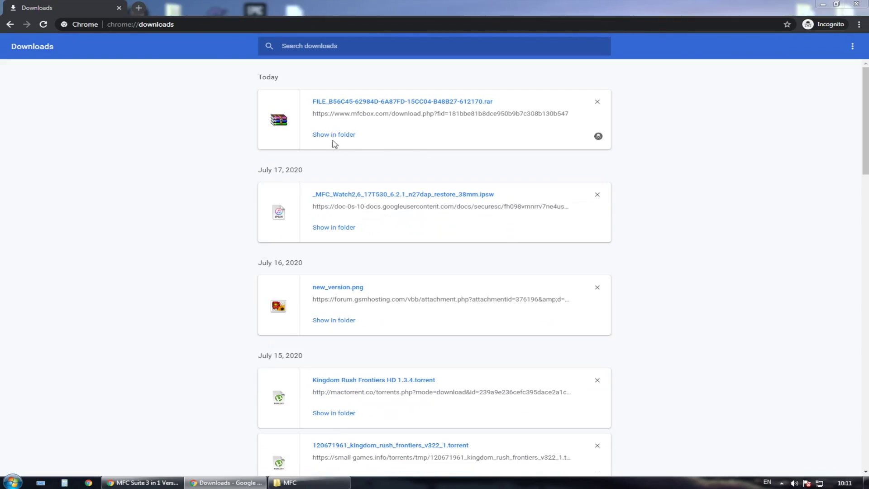
{"action": "left_click", "coordinate": [333, 135]}
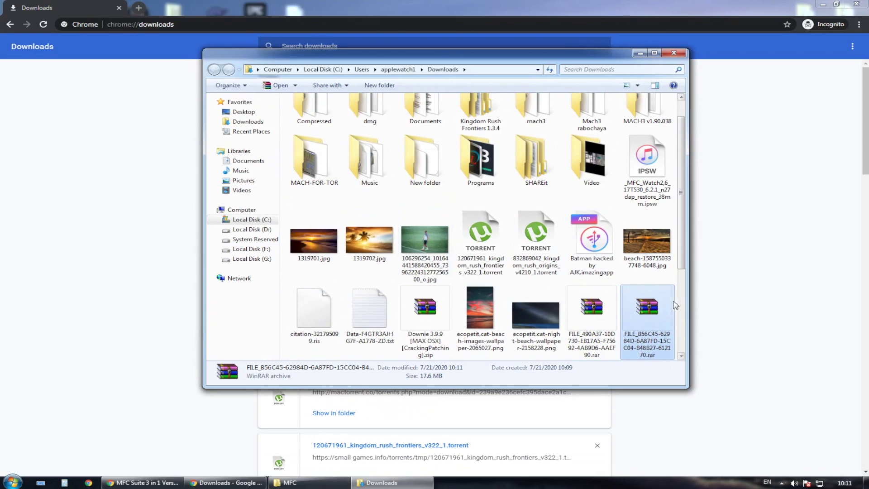
{"action": "double_click", "coordinate": [647, 312]}
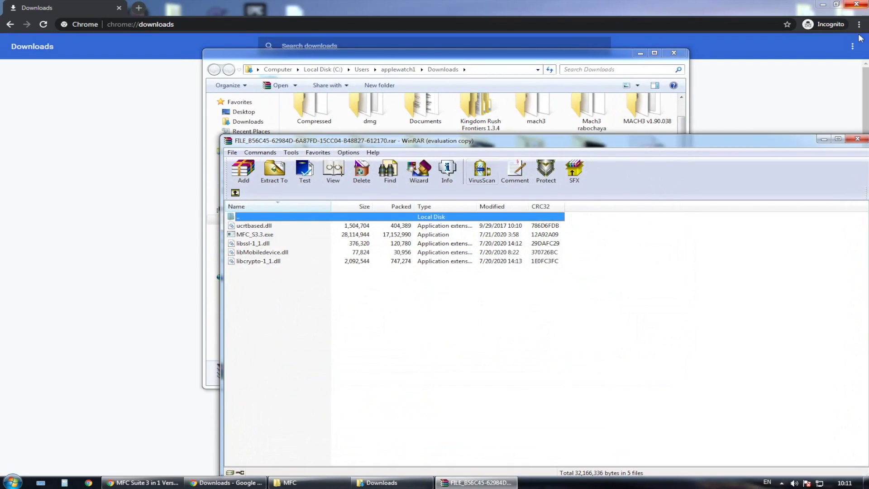
{"action": "key", "text": "Escape"}
{"action": "left_click", "coordinate": [850, 143]}
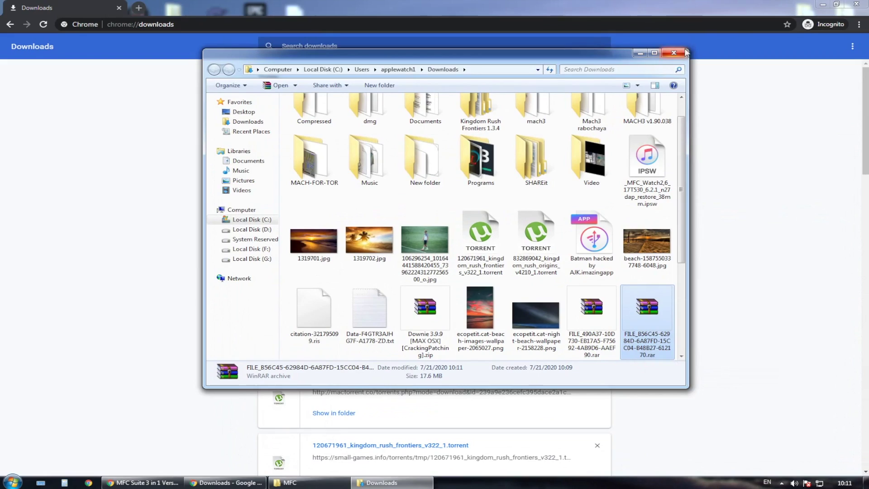
Paste a copy of the downloaded archive into the C:\MFC folder
{"action": "left_click", "coordinate": [674, 52]}
{"action": "left_click", "coordinate": [823, 4]}
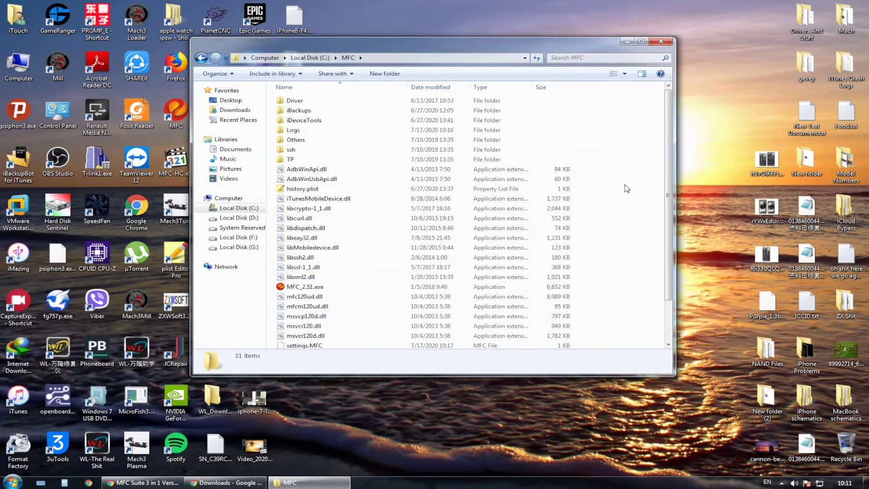
{"action": "right_click", "coordinate": [620, 175]}
{"action": "left_click", "coordinate": [660, 254]}
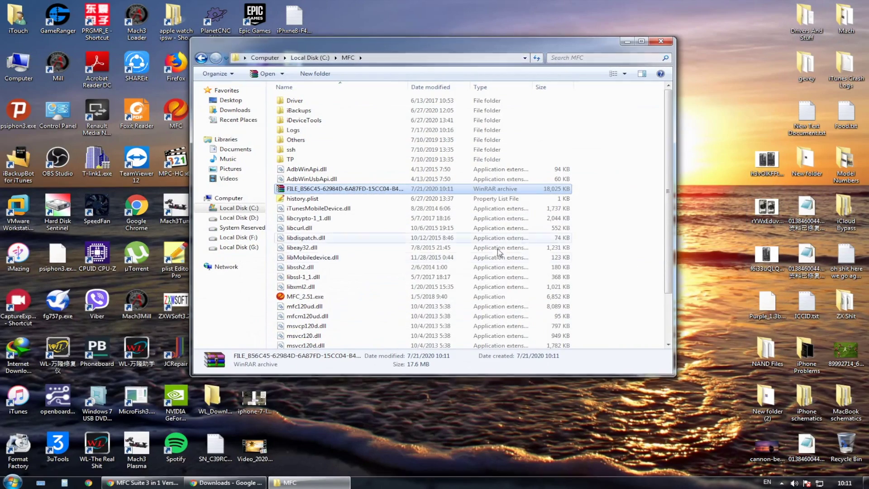
Extract the archive directly into C:\MFC, replacing all existing files, and launch MFC_S3.3.exe
{"action": "right_click", "coordinate": [347, 189]}
{"action": "left_click", "coordinate": [392, 240]}
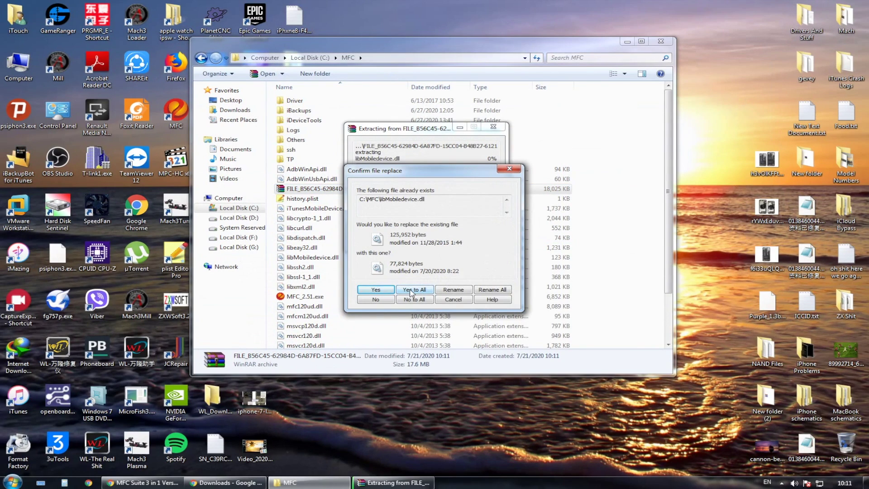
{"action": "left_click", "coordinate": [410, 290]}
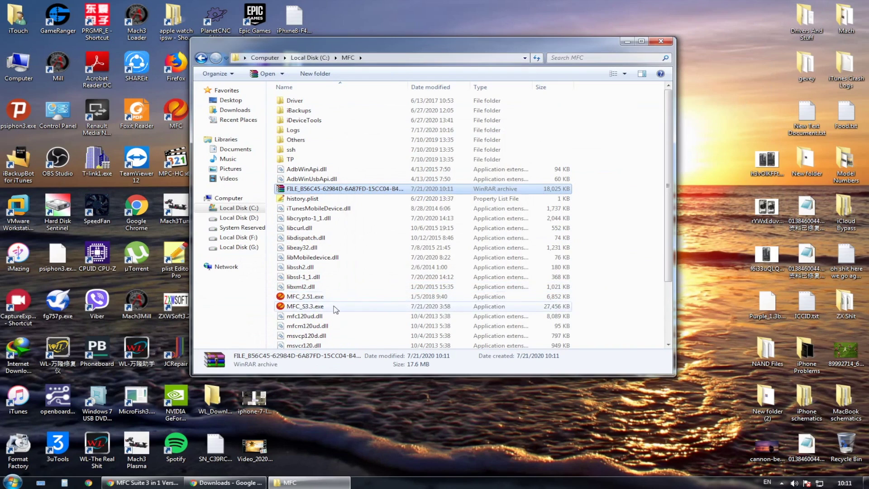
{"action": "double_click", "coordinate": [325, 307]}
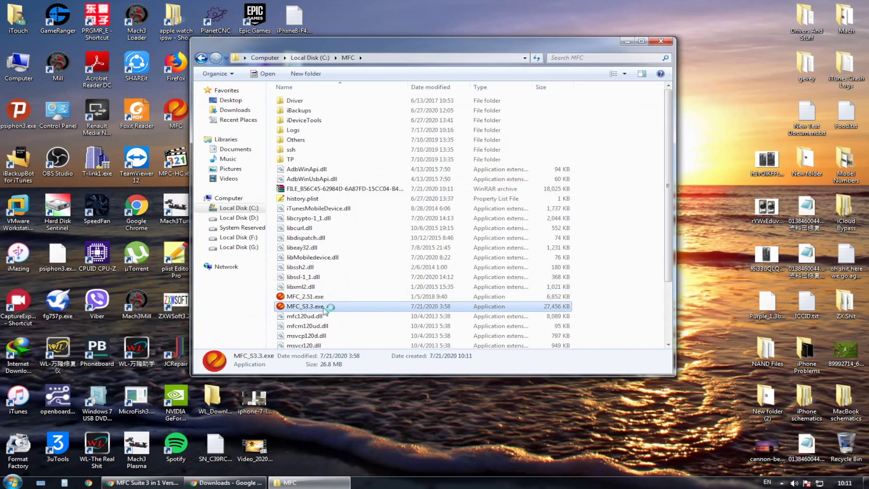
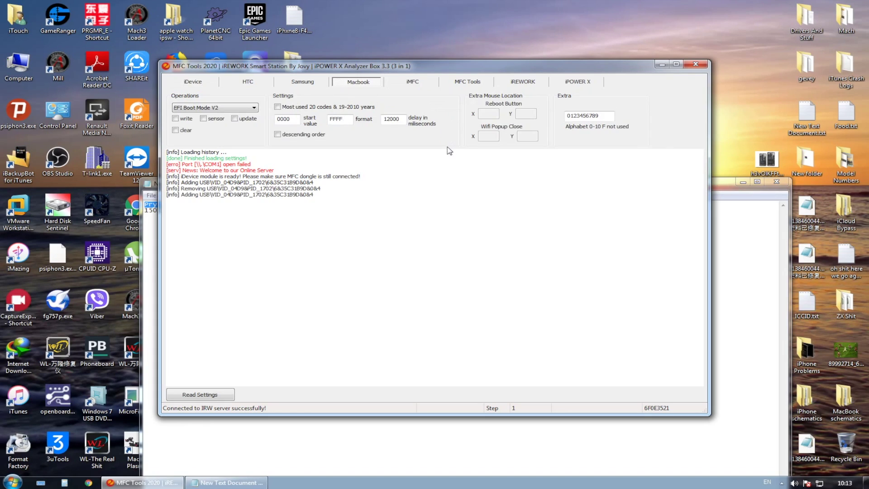
Select the Apple Watch S3 in Recovery mode from the iMFC device history, check its flashing options, and open its device information
{"action": "left_click", "coordinate": [422, 84]}
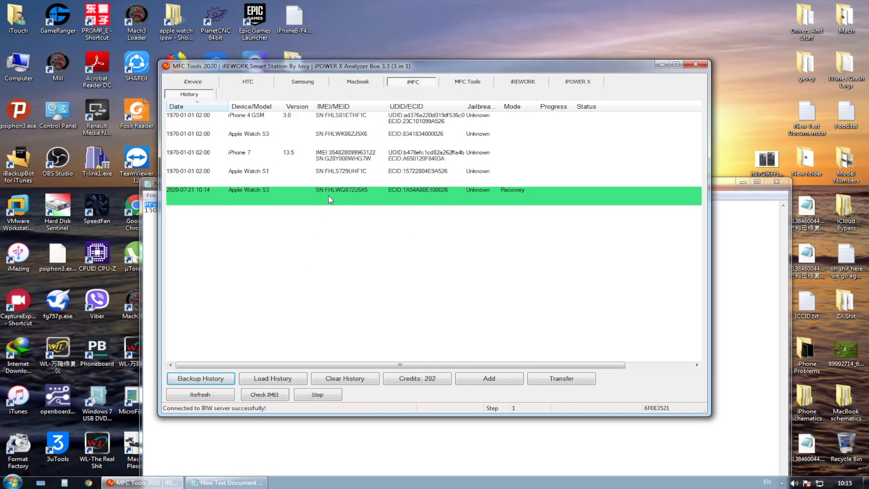
{"action": "left_click", "coordinate": [329, 199]}
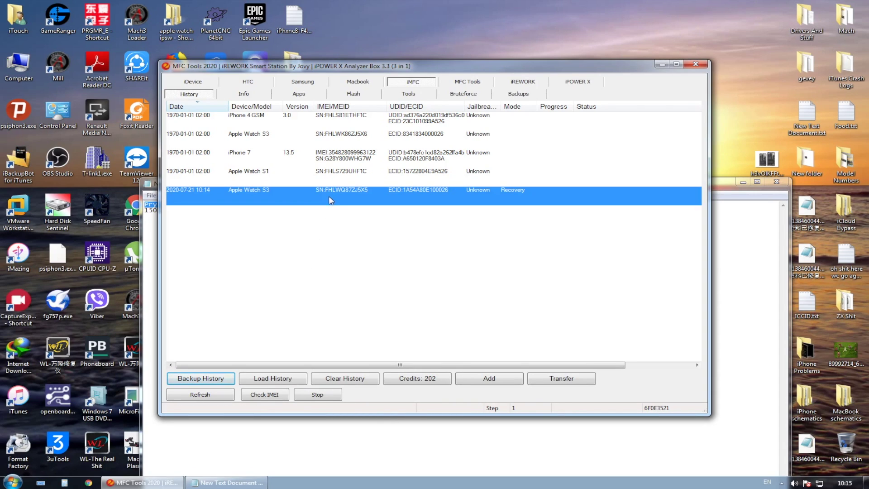
{"action": "left_click", "coordinate": [354, 95]}
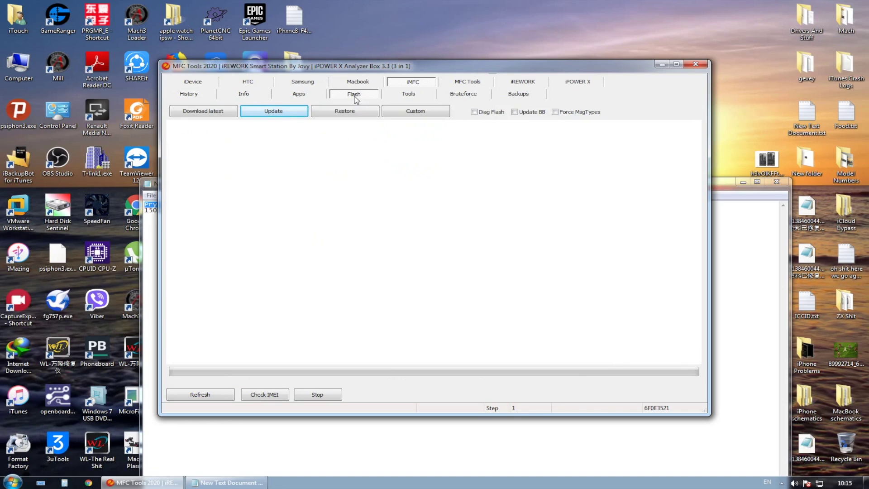
{"action": "left_click", "coordinate": [181, 95]}
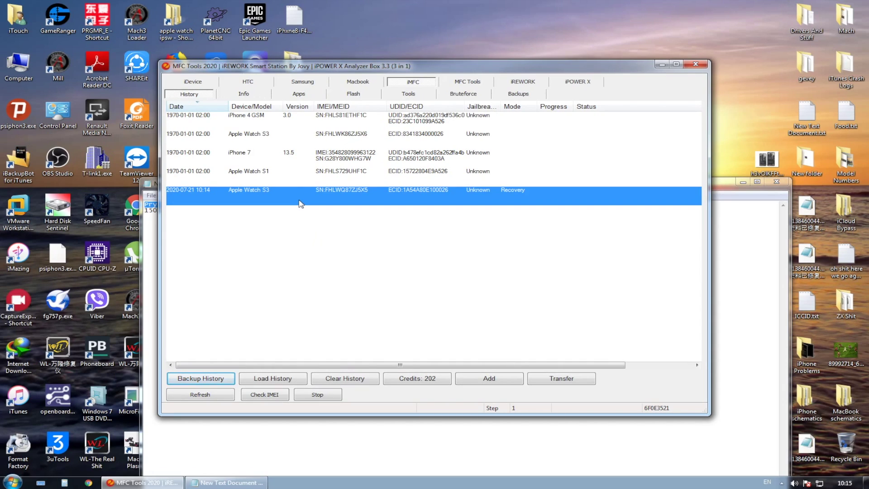
{"action": "key", "text": "Right"}
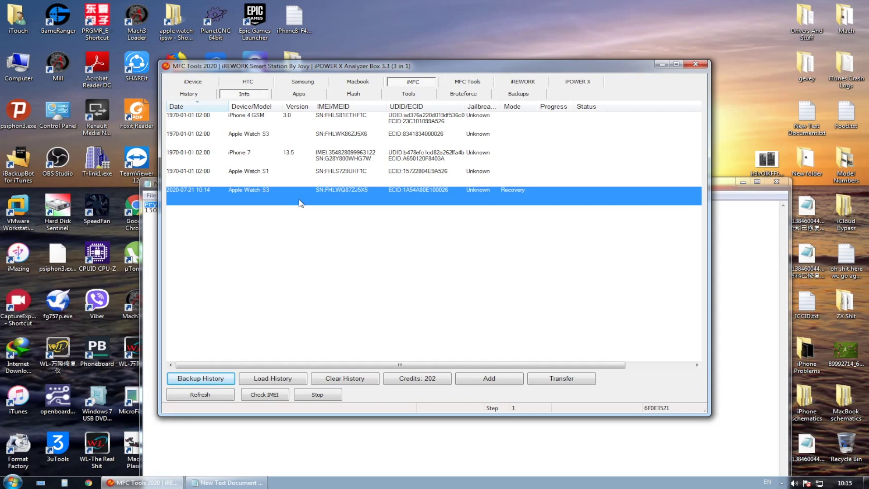
Start an iMFC restore of the Apple Watch using MFC_Watch3,4_17T530_6.2.1_n121bAP_GPS_Restore_42mm.ipsw from the series 3 42mm LTE folder in apple watch ipsw
{"action": "left_click", "coordinate": [354, 93]}
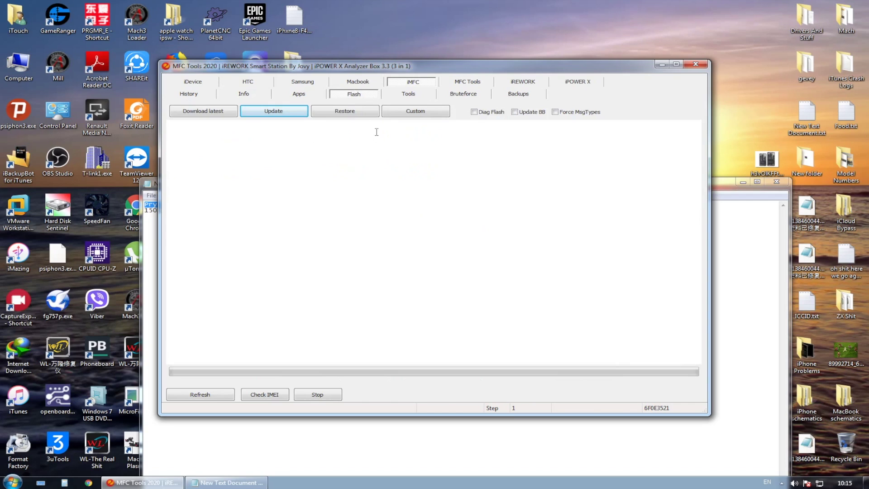
{"action": "left_click", "coordinate": [342, 113]}
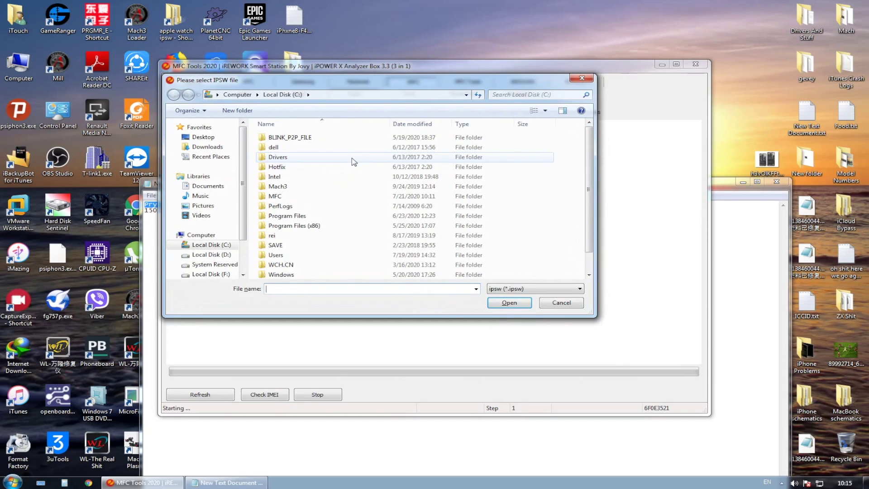
{"action": "left_click", "coordinate": [212, 137]}
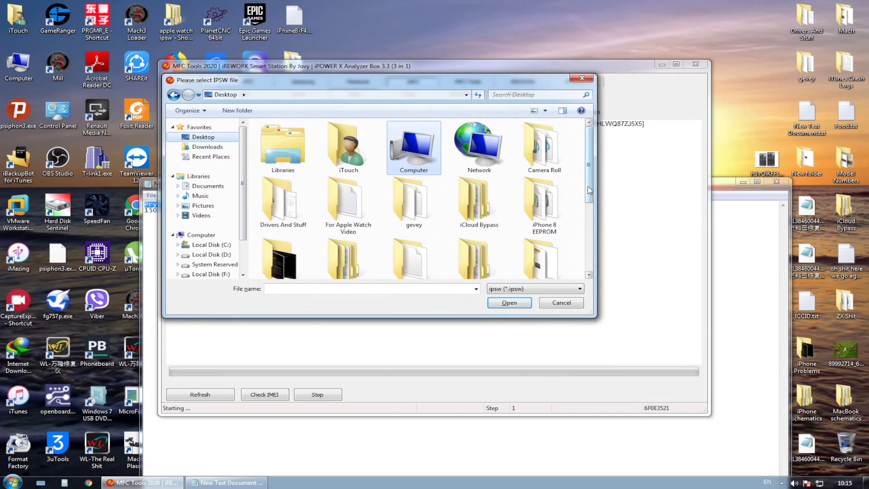
{"action": "left_click_drag", "start_coordinate": [589, 190], "coordinate": [592, 258]}
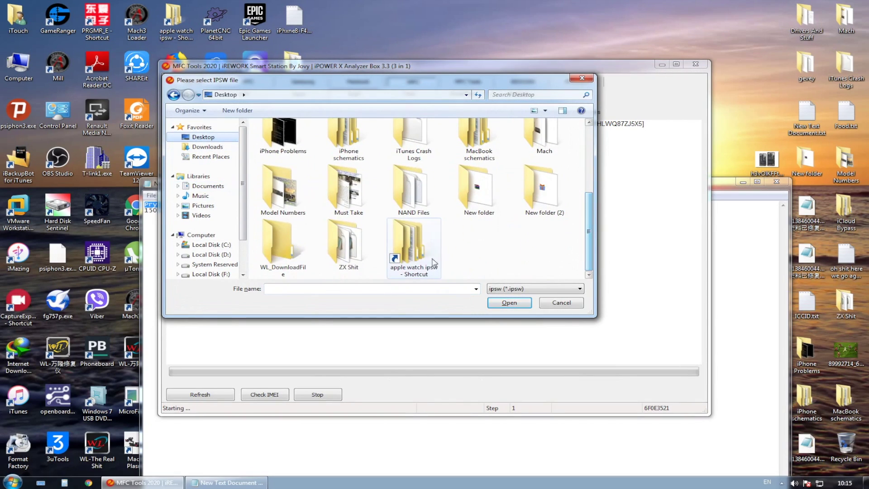
{"action": "double_click", "coordinate": [410, 240]}
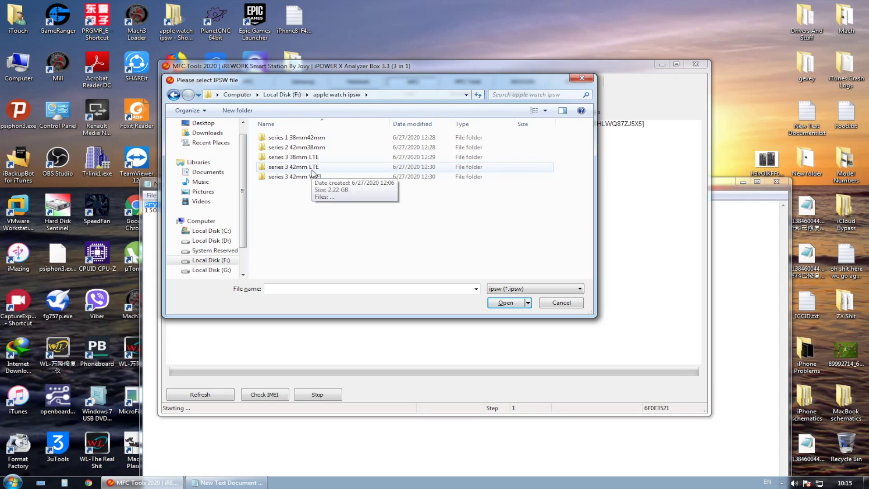
{"action": "double_click", "coordinate": [312, 170]}
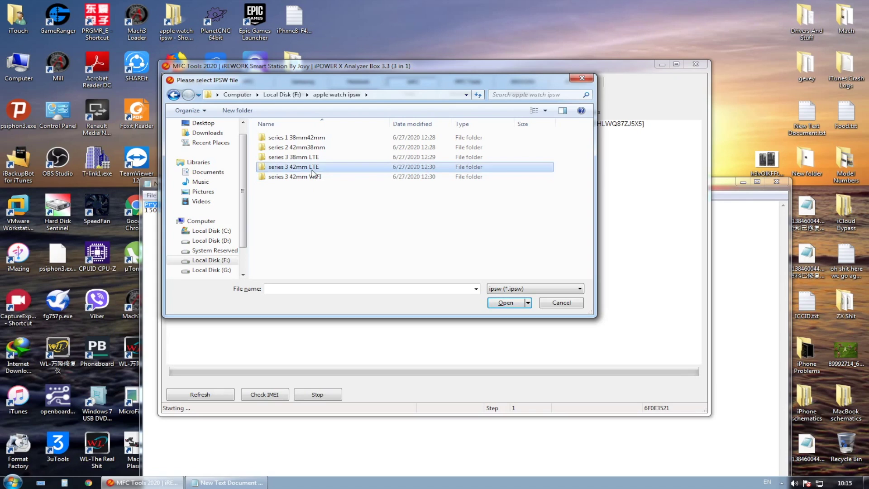
{"action": "double_click", "coordinate": [300, 134]}
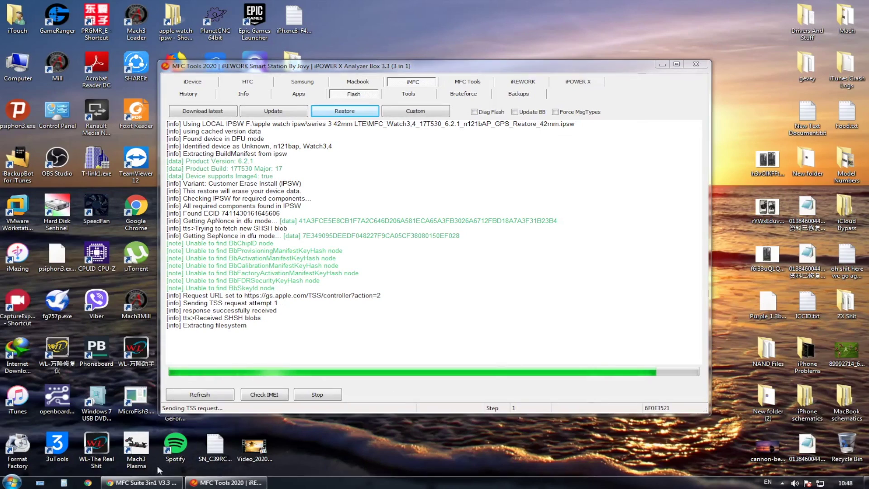
Switch to Chrome to view the latest replies in the MFC Suite 3in1 V3.3 Beta forum thread and return to the restore log
{"action": "left_click", "coordinate": [166, 483]}
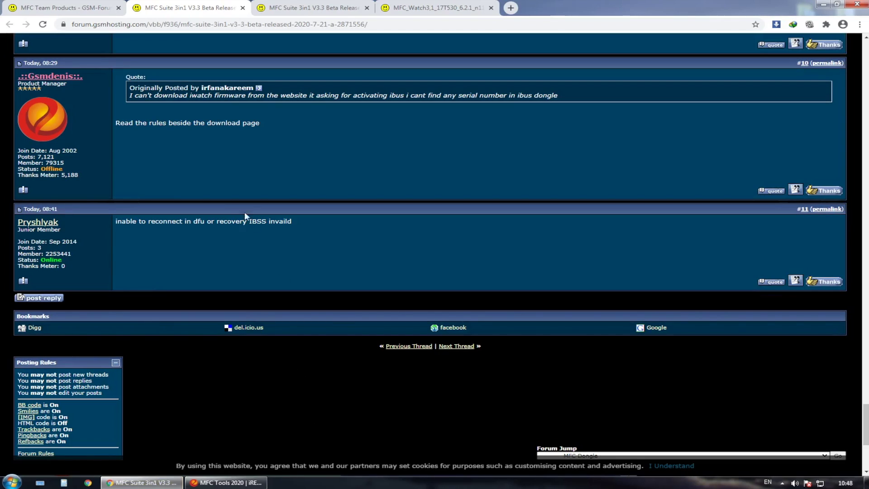
{"action": "left_click", "coordinate": [820, 5]}
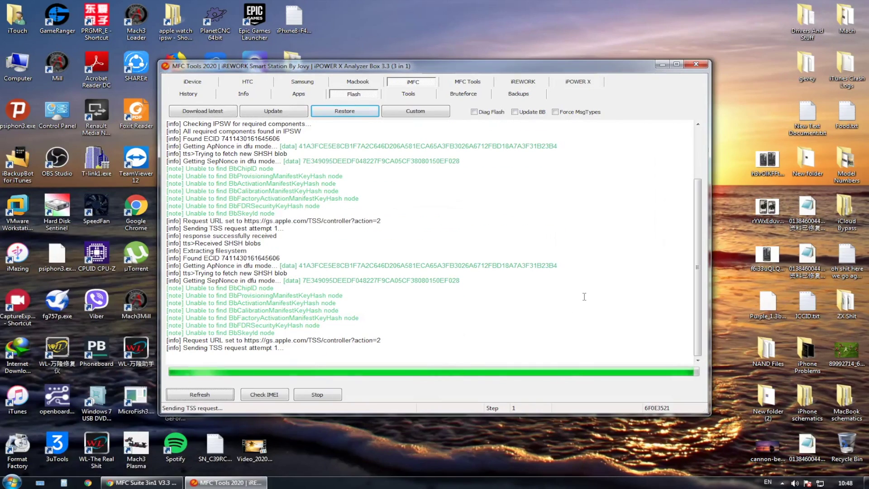